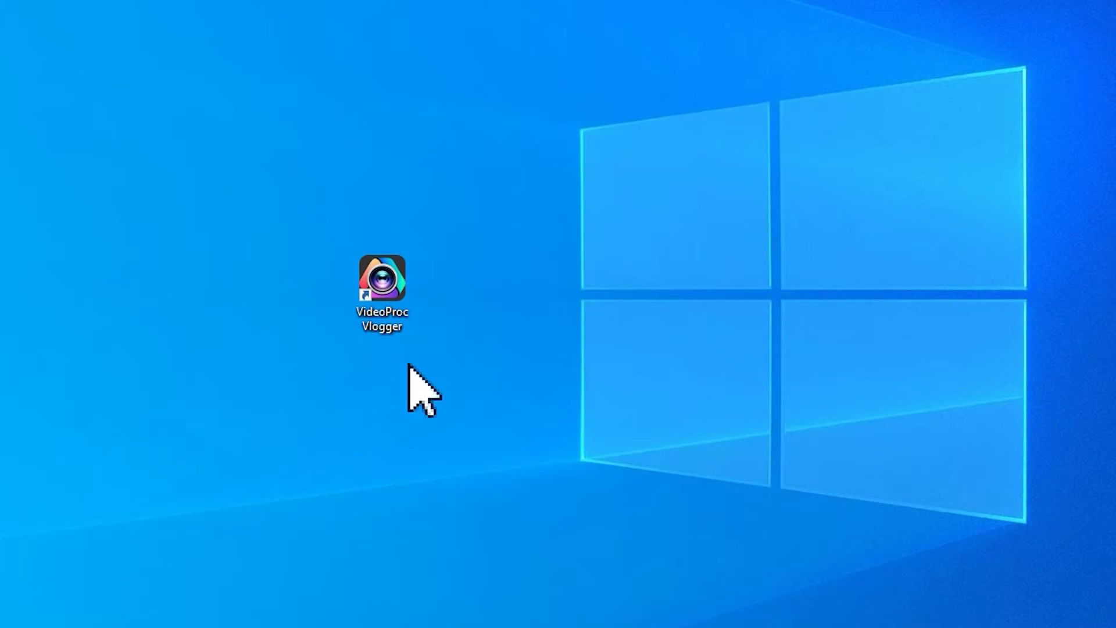
Start a new 'cinematic outro' project and import both the video and music files
click(405, 278)
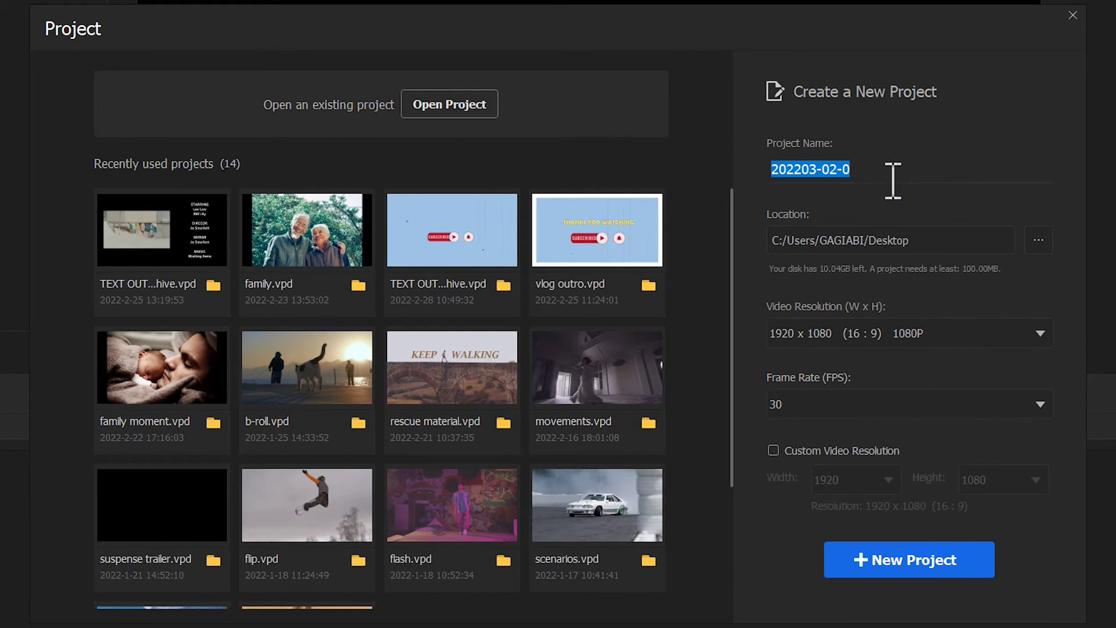
click(860, 562)
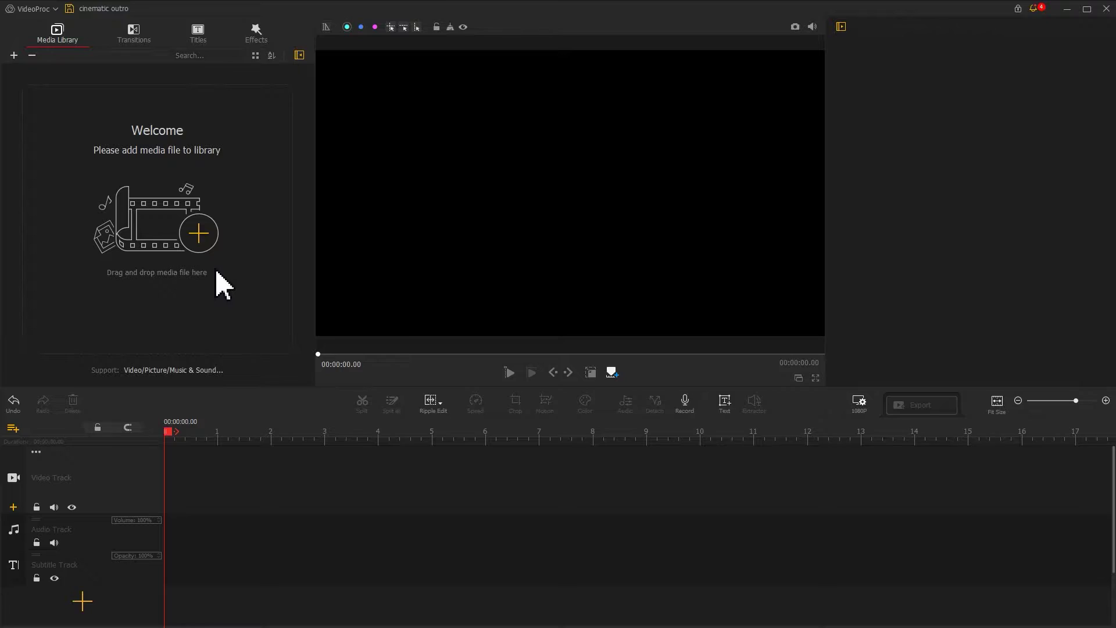
click(200, 235)
drag(167, 130, 110, 77)
click(444, 399)
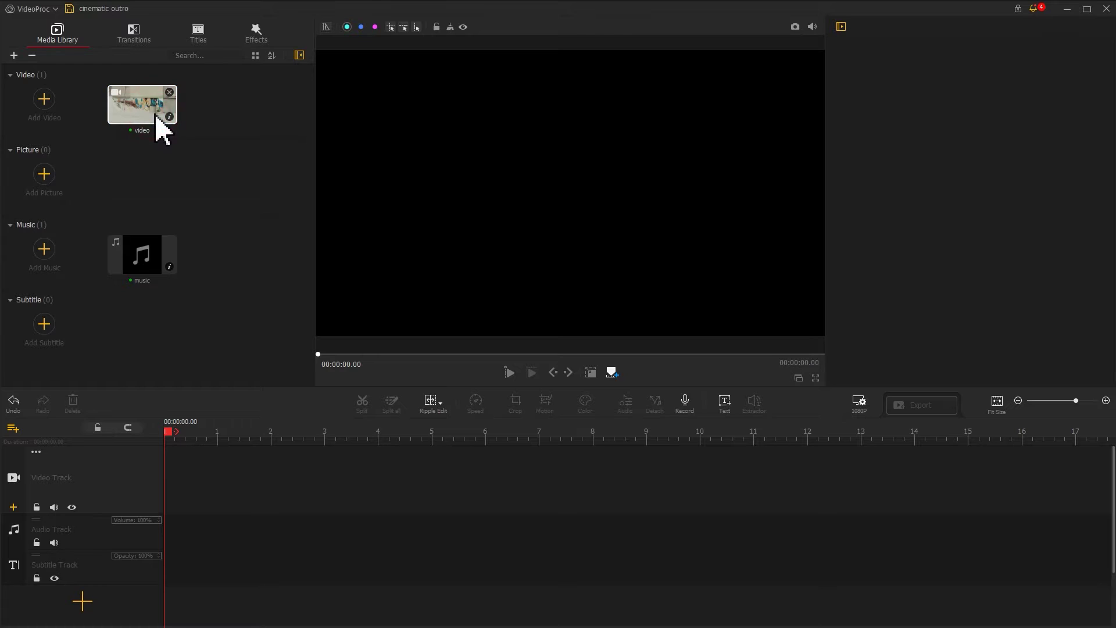
Put the video on the track at 0.28 scale, left of centre, with music fading out over 3.21 s
drag(157, 116, 170, 437)
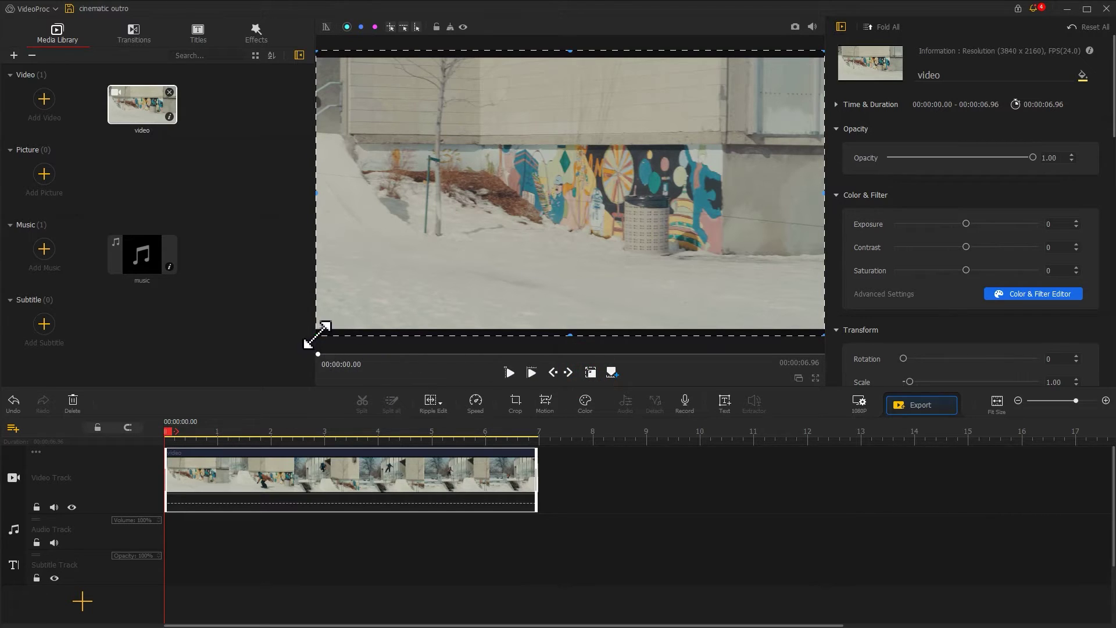
drag(317, 336, 531, 258)
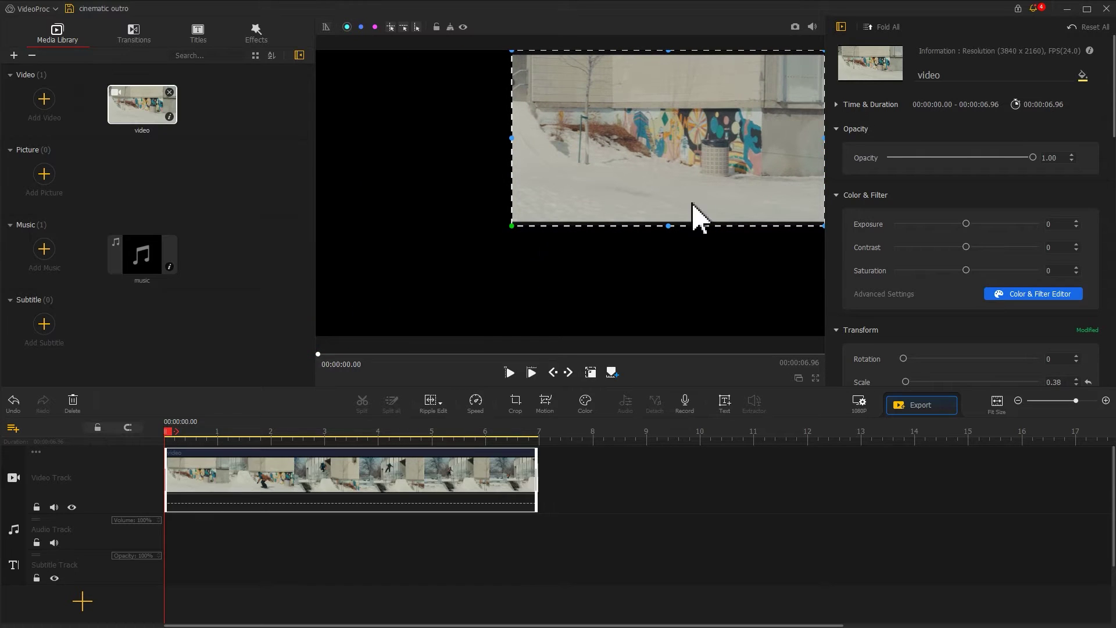
drag(820, 227, 774, 215)
drag(622, 119, 454, 180)
click(411, 81)
drag(127, 265, 125, 578)
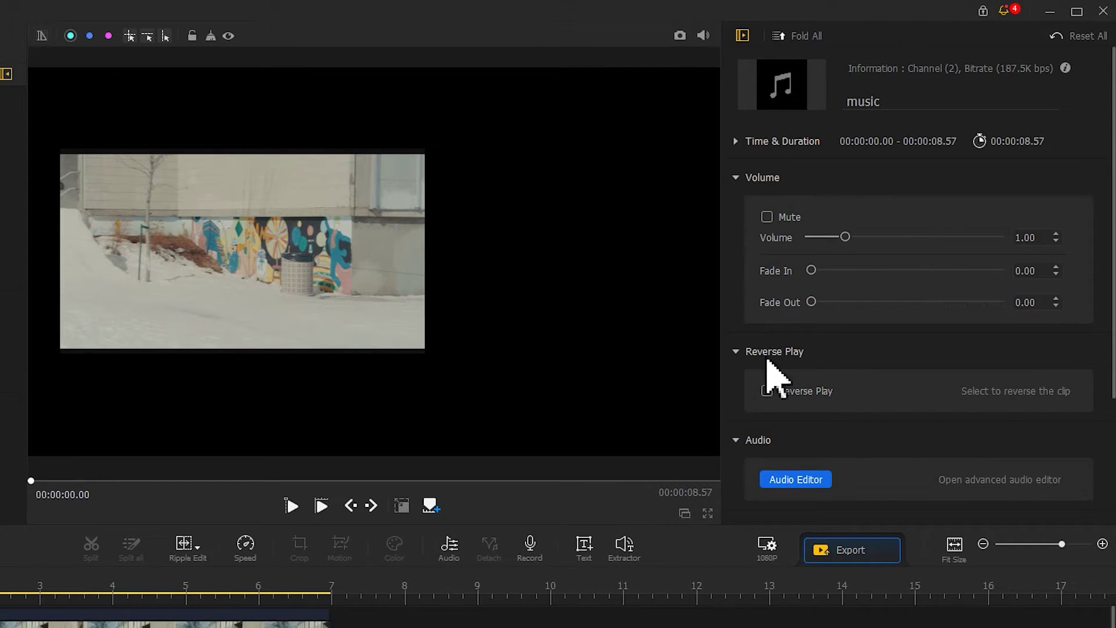
drag(812, 303, 885, 308)
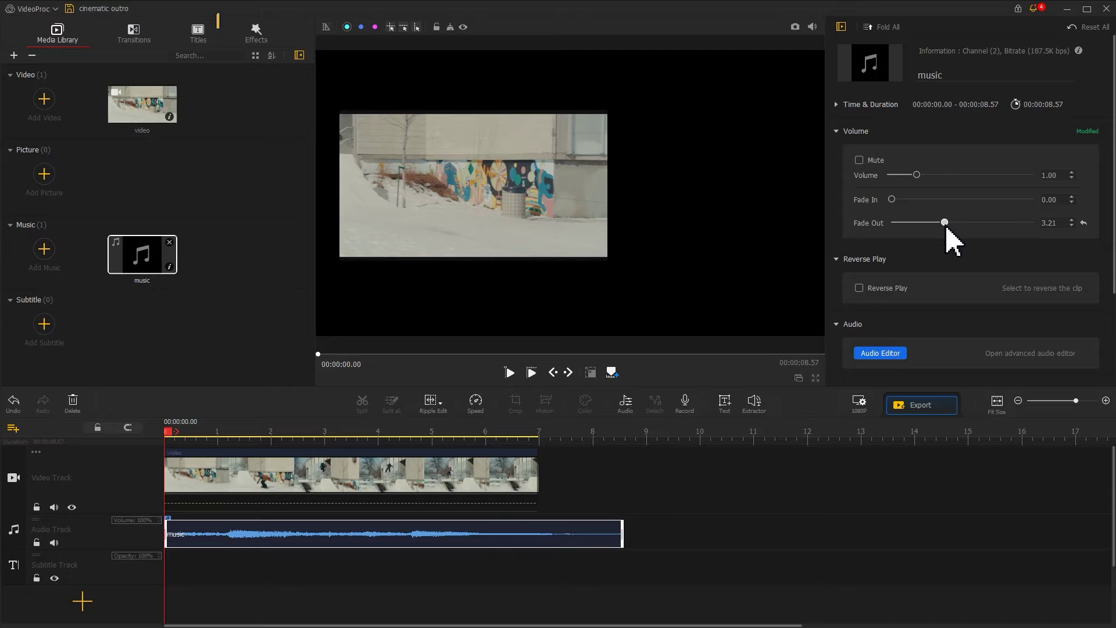
Add the SEE YOU title to the subtitle track, stretched to the video's length
click(202, 41)
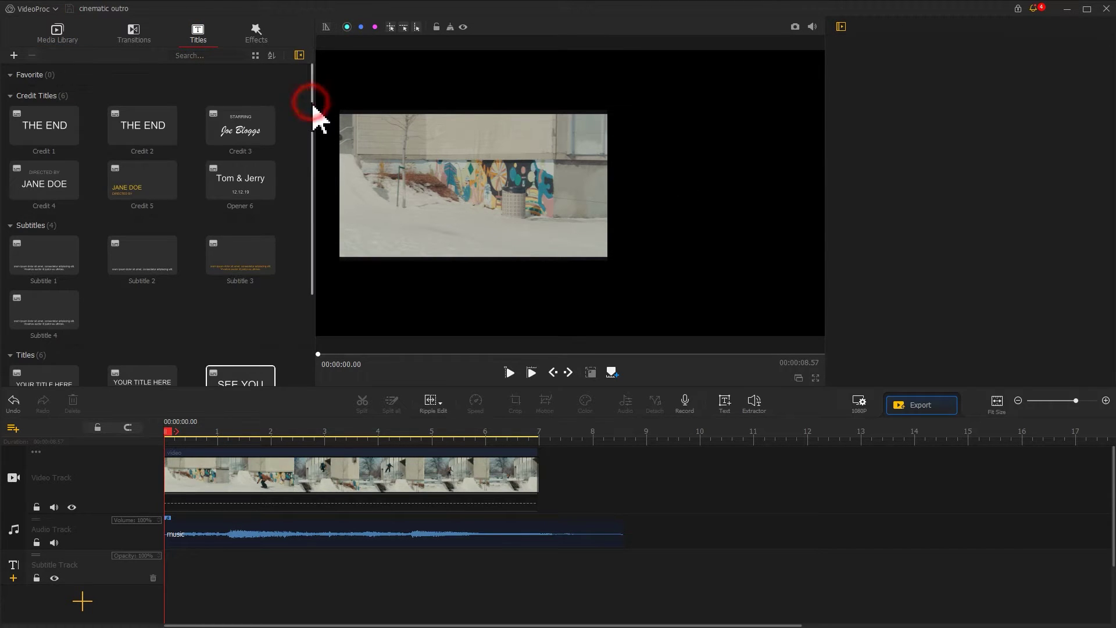
drag(313, 107, 309, 280)
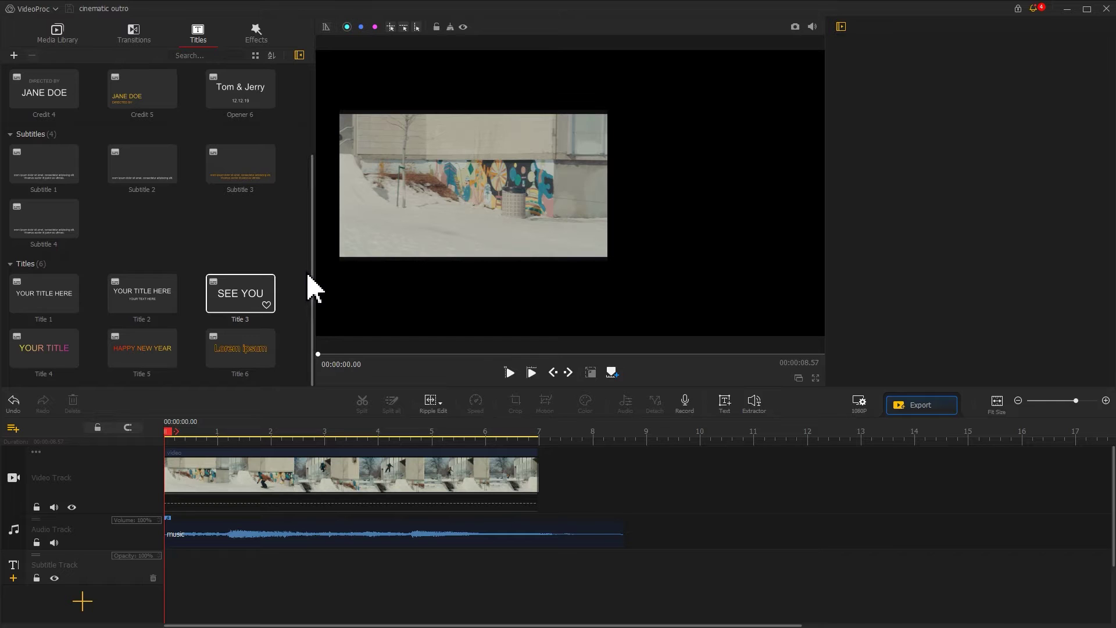
drag(242, 308, 163, 578)
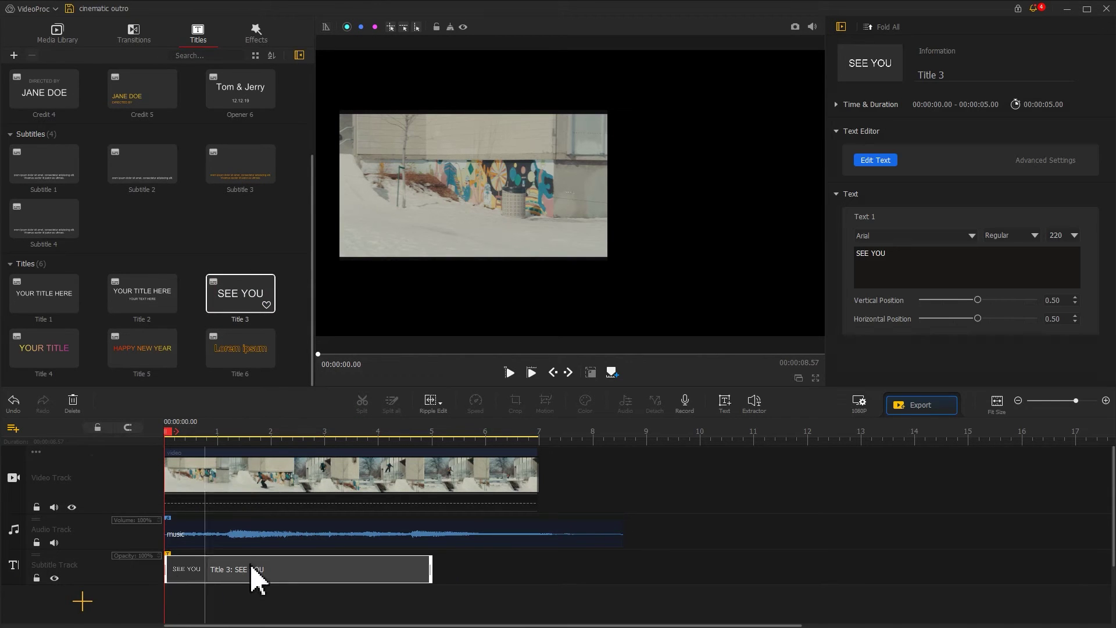
drag(432, 571, 536, 571)
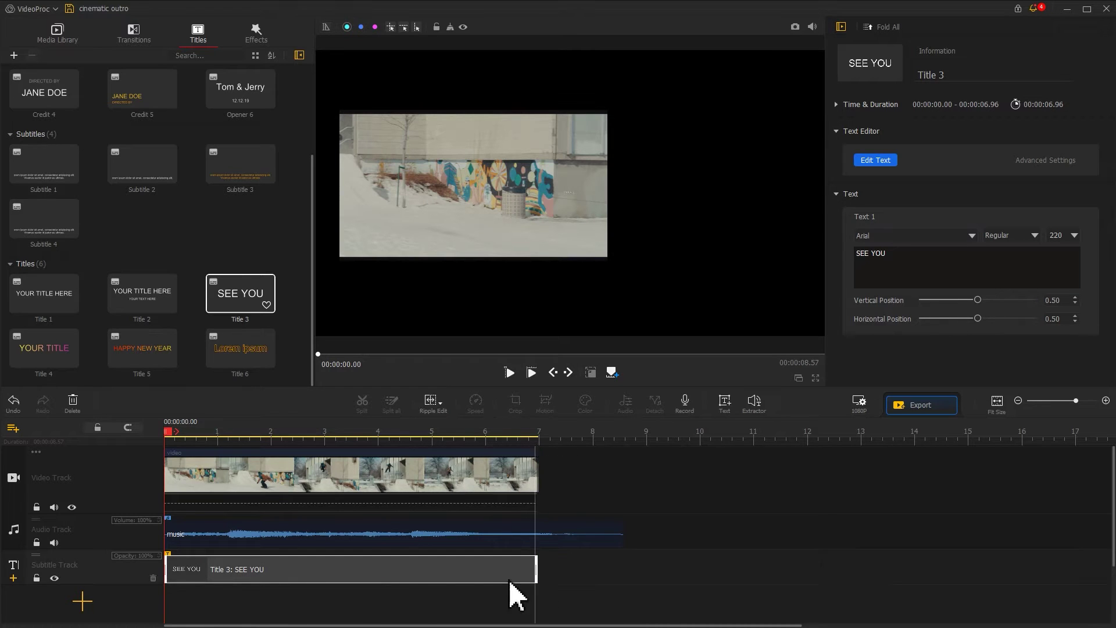
click(301, 570)
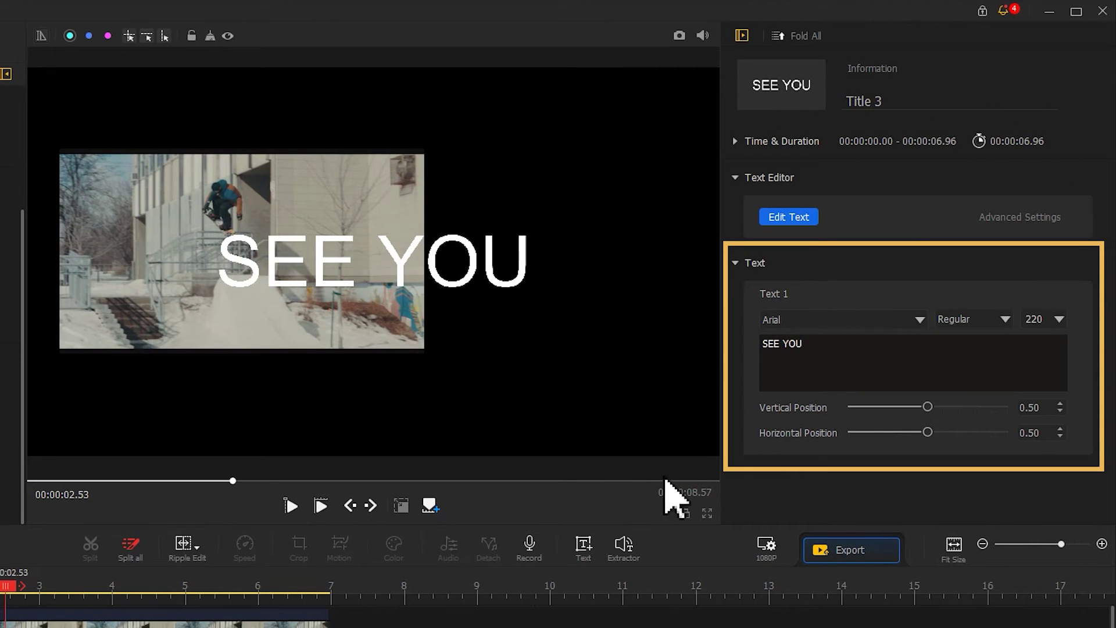
Replace the title text with the pasted credits list in Leelawadee UI font
drag(803, 345, 744, 346)
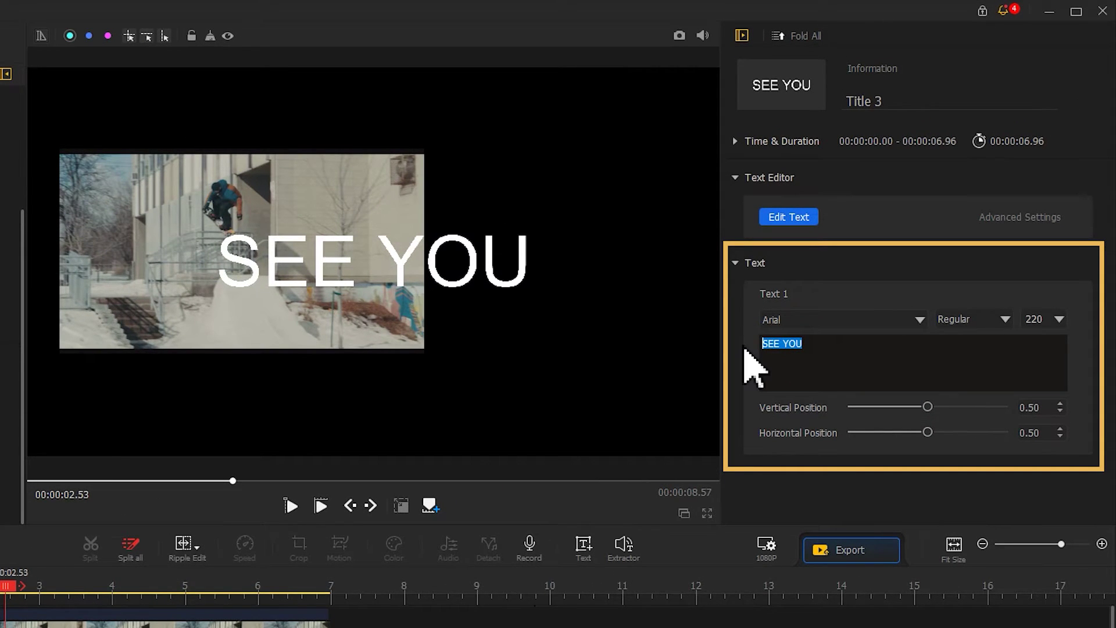
text(DIRECOR Jo Smollett  EDITOR Jo Smollett   MUSIC Waiting Arms)
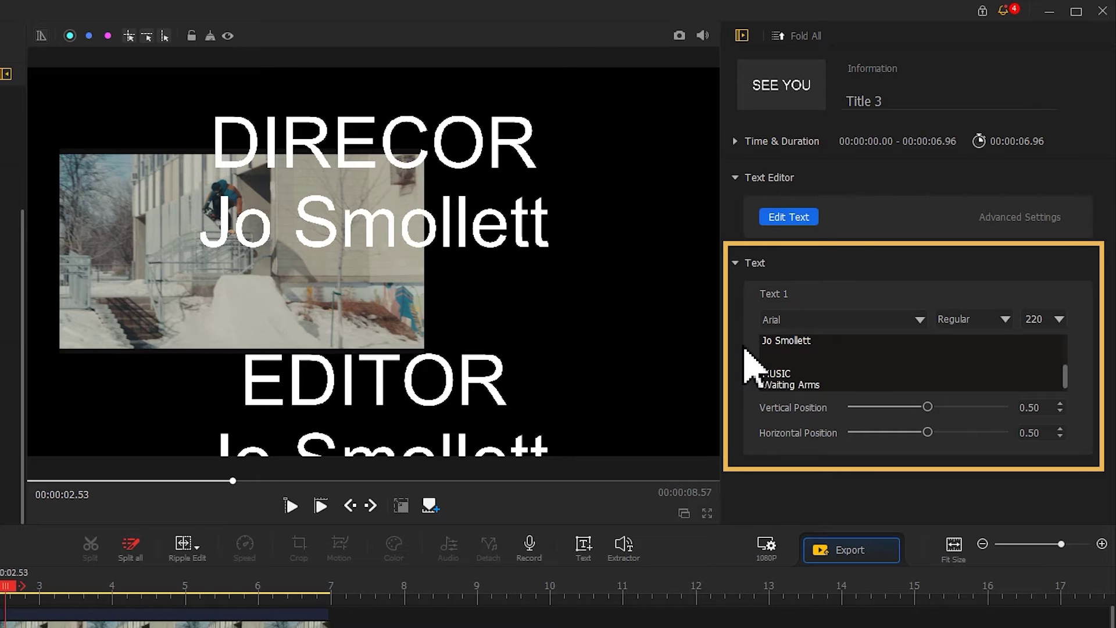
click(786, 319)
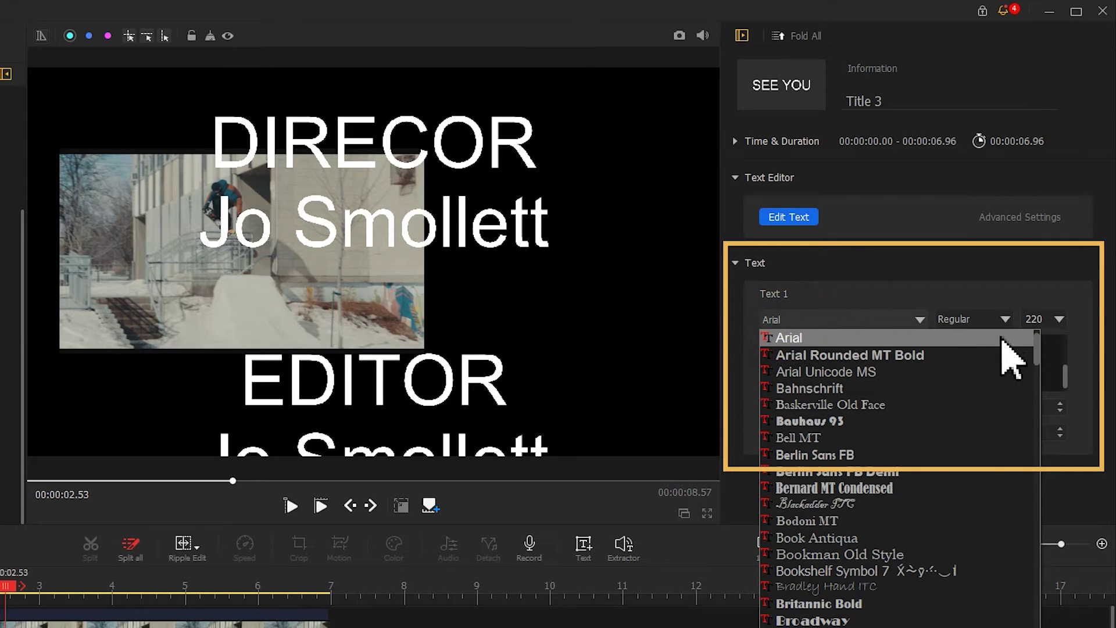
drag(1038, 358, 1054, 506)
click(936, 523)
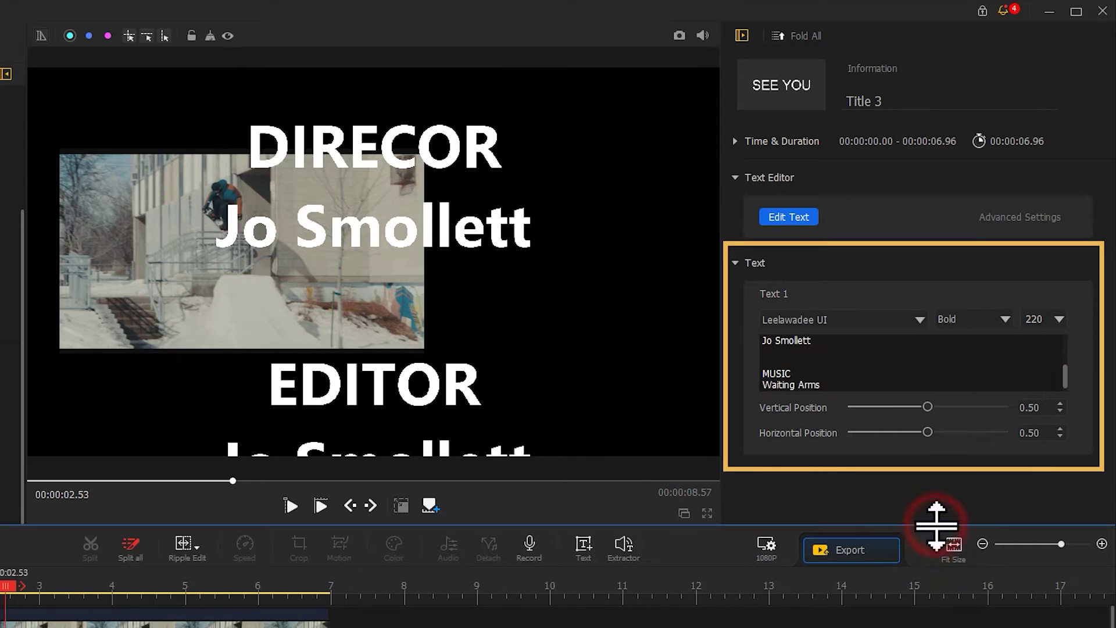
Set the credits font size to 70 and shift them right to horizontal position 0.79
click(1047, 319)
text(70)
key(Return)
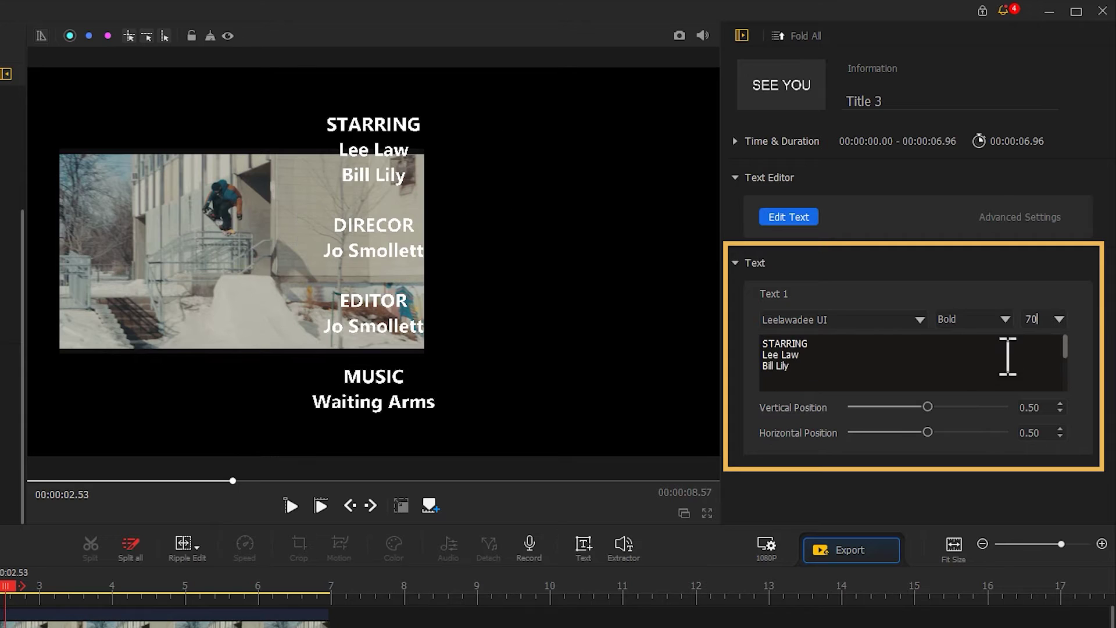
drag(928, 433, 974, 433)
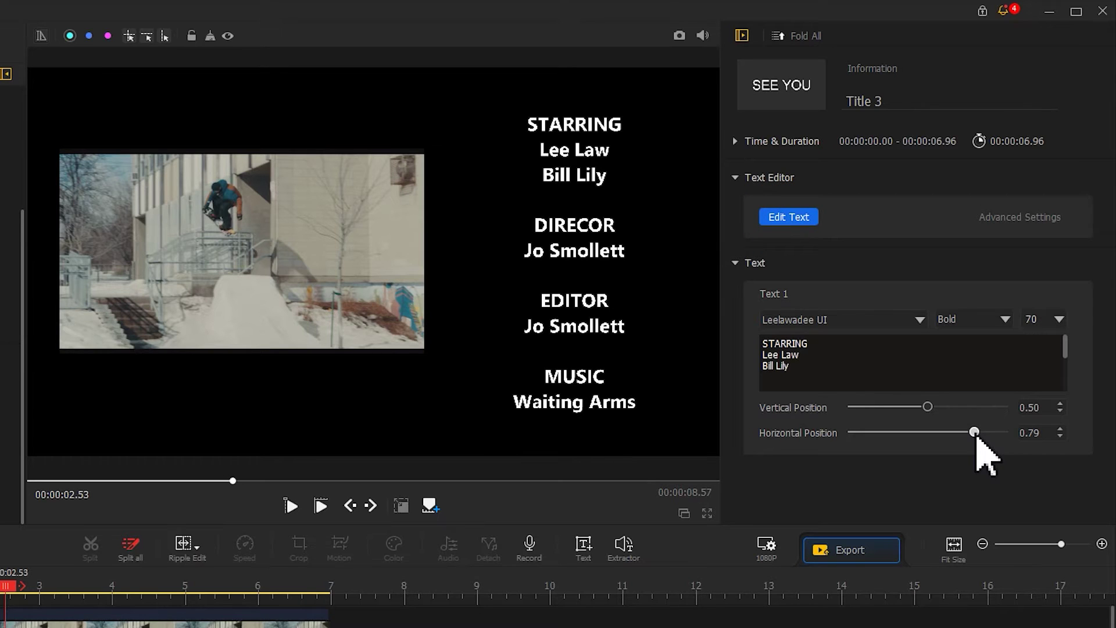
click(800, 217)
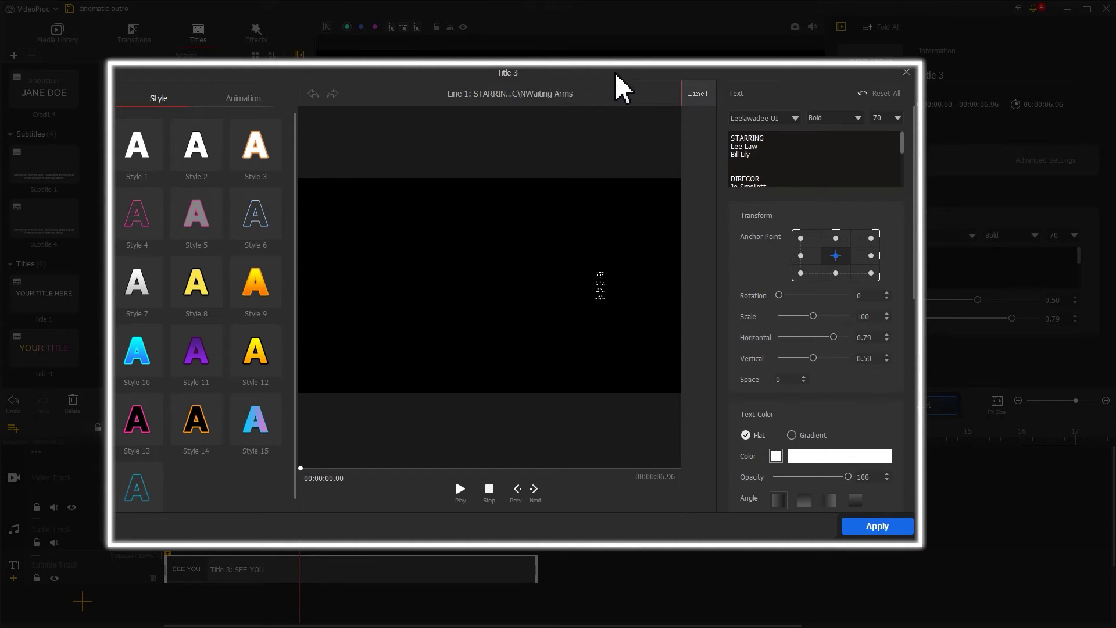
Give the credits an Up Out animation stretched to 6968 ms, preview it, and apply
click(261, 111)
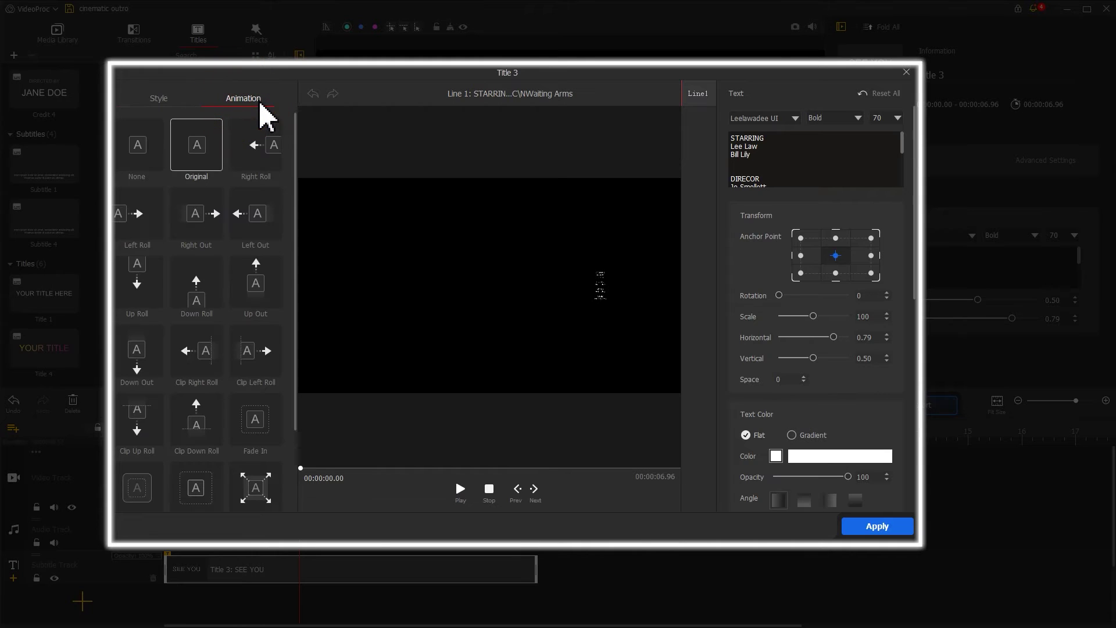
click(251, 280)
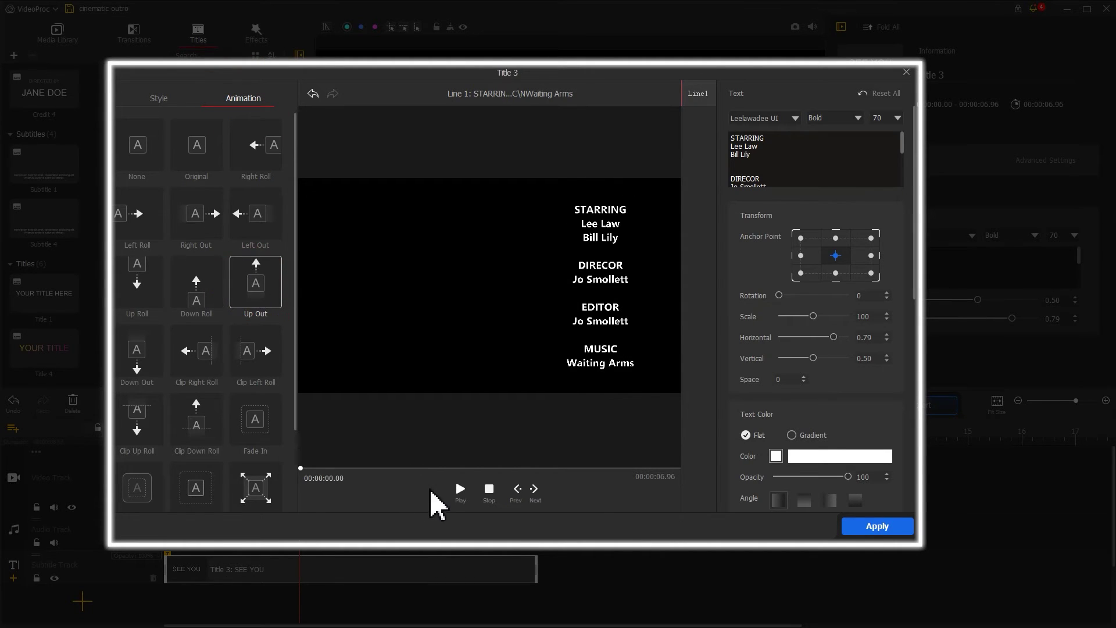
click(460, 491)
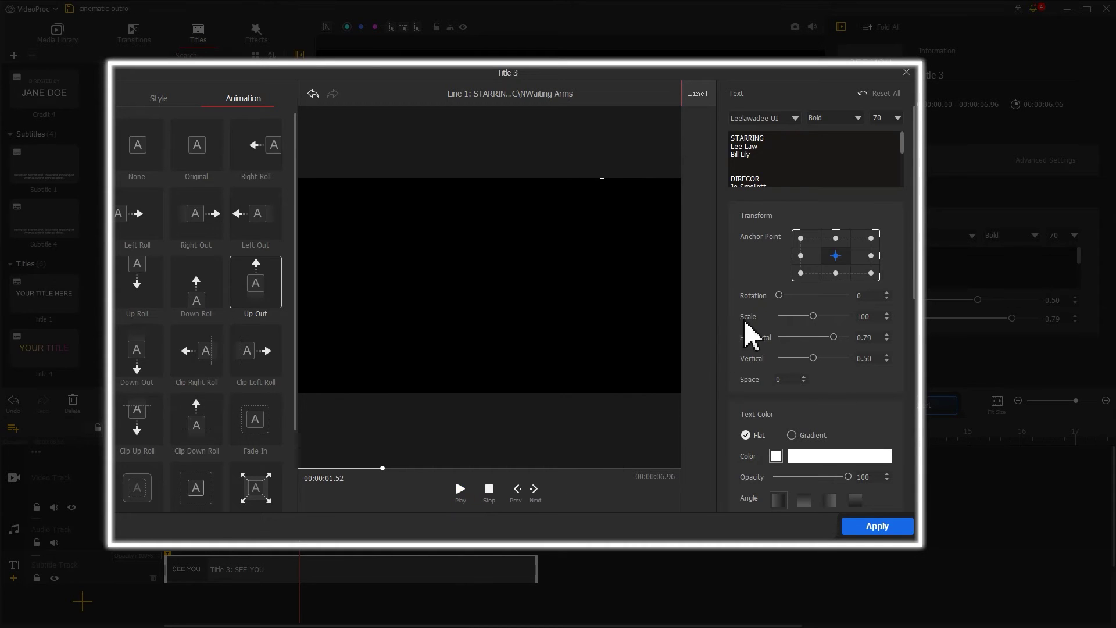
drag(924, 268, 928, 490)
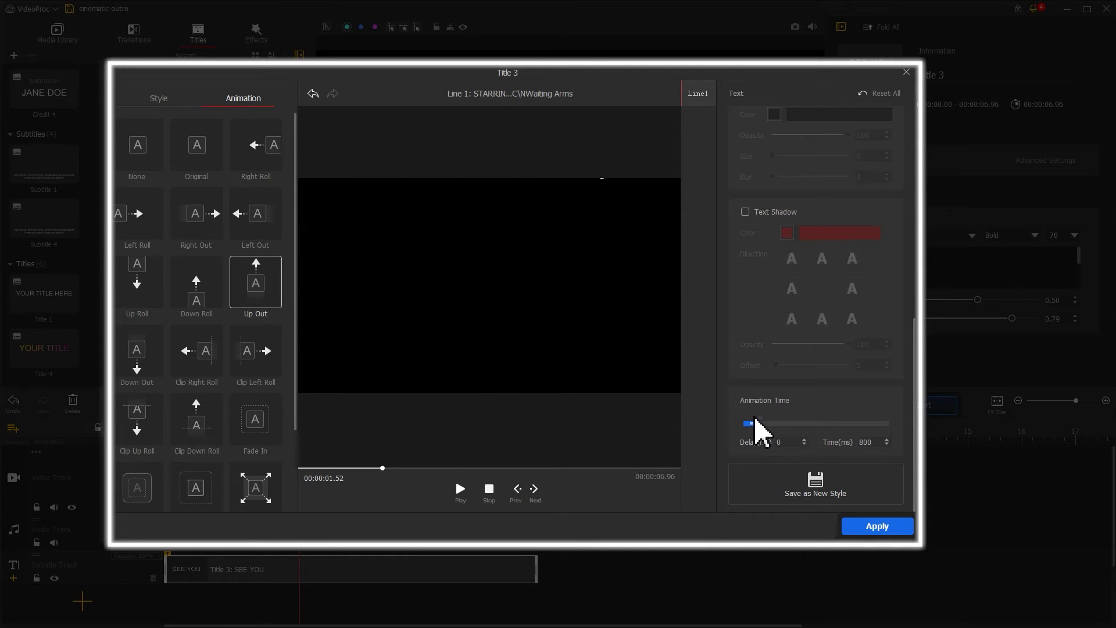
drag(803, 421, 907, 422)
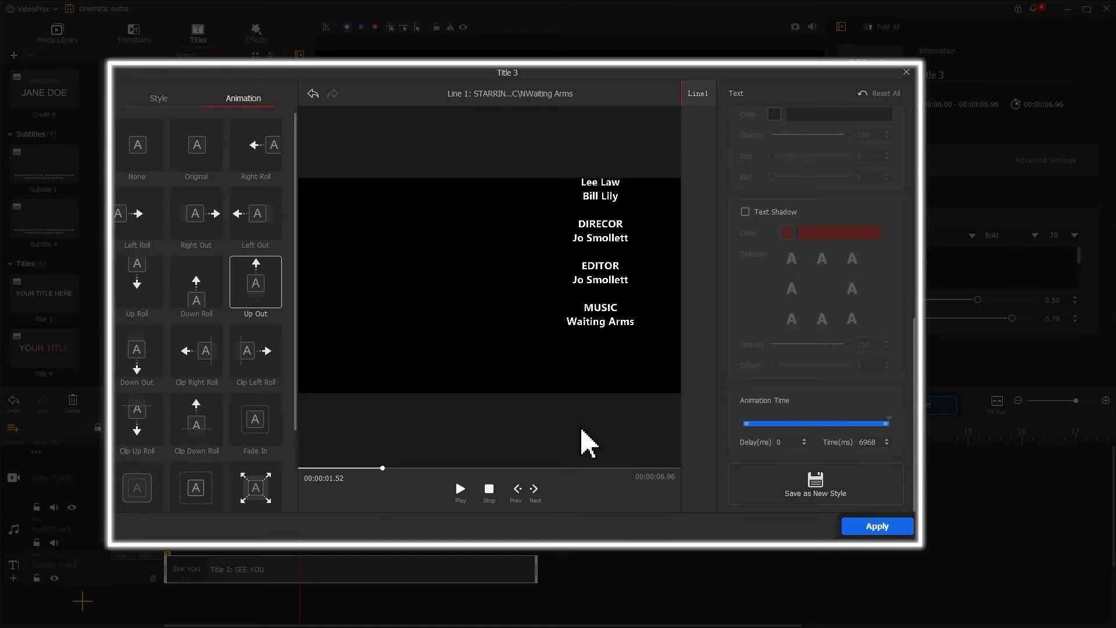
drag(382, 468, 279, 474)
click(459, 492)
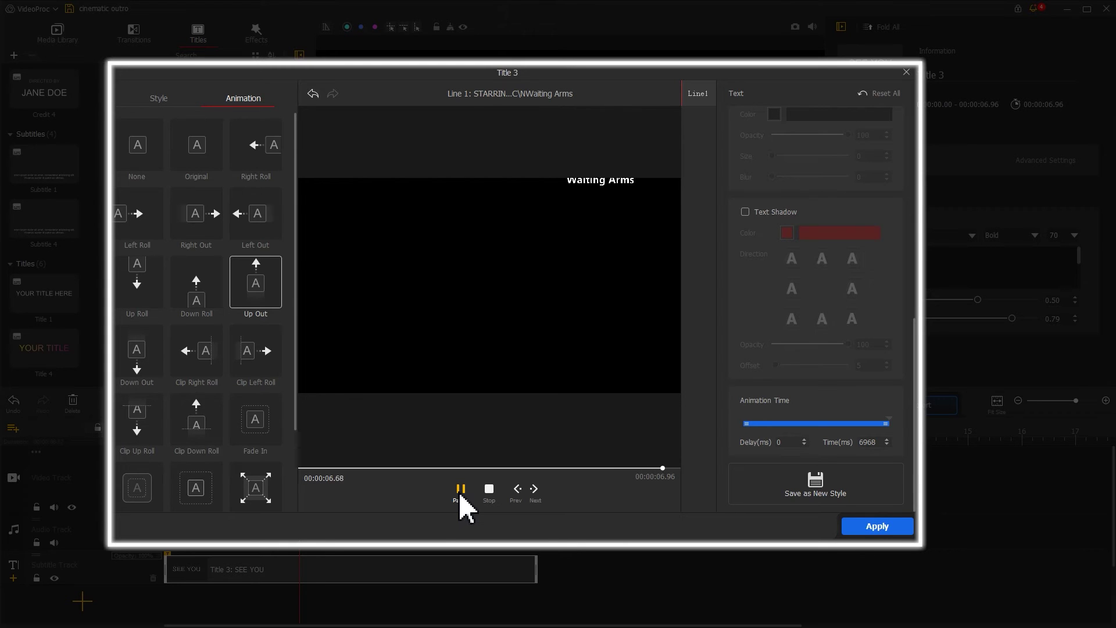
click(877, 527)
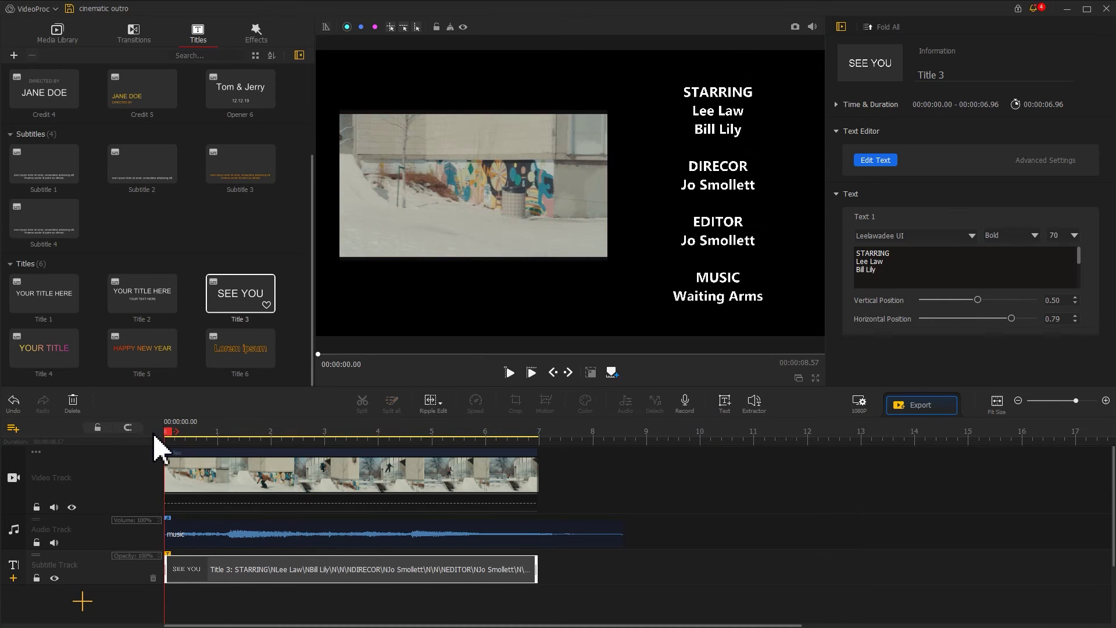
key(space)
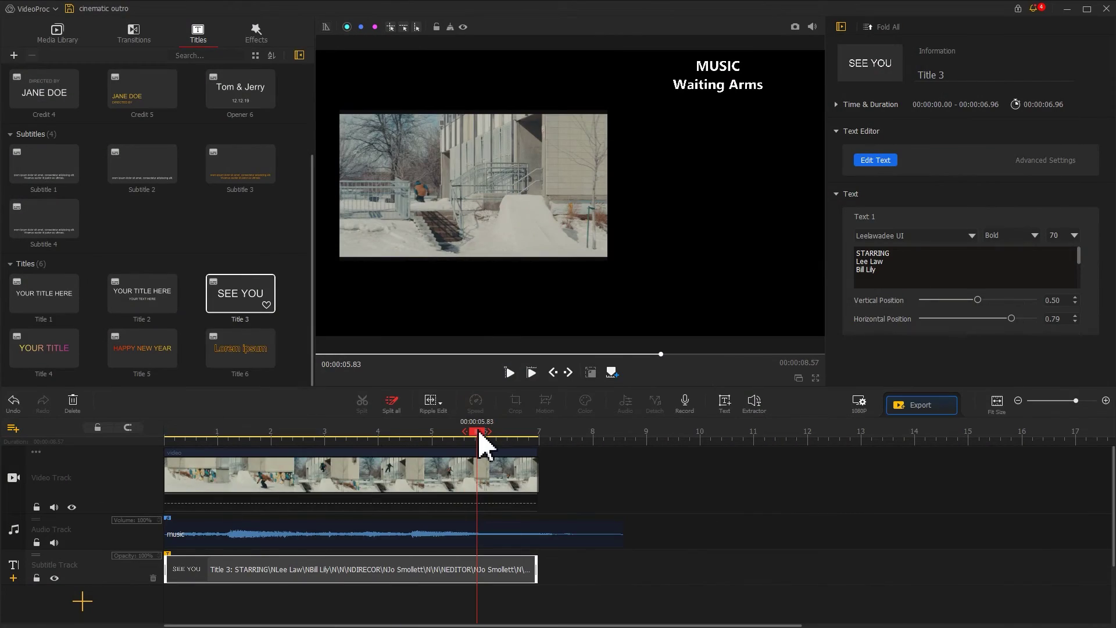
key(space)
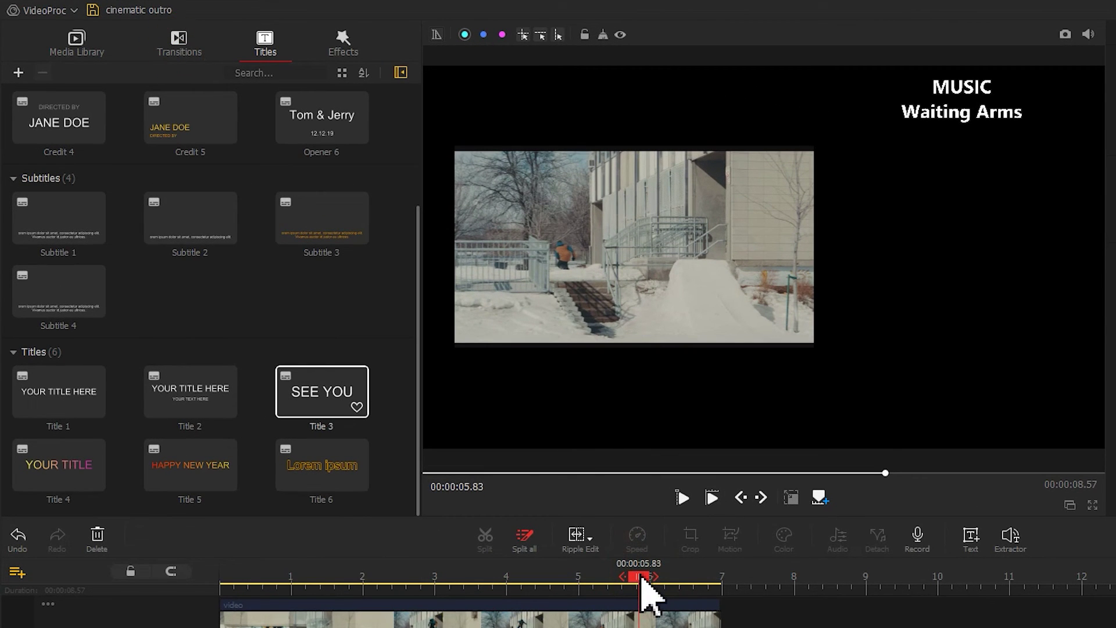
Drop a Fade to Black transition onto the video clip's end, spanning 3.96–6.96 s
click(179, 43)
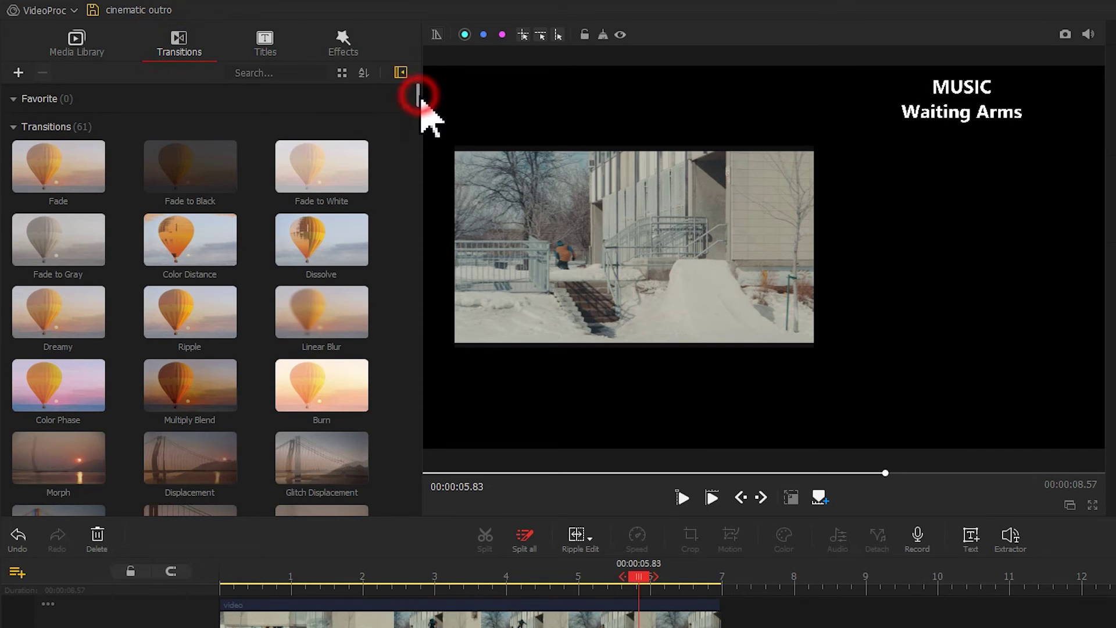
mouse_move(421, 99)
mouse_down()
mouse_move(394, 469)
mouse_move(424, 297)
mouse_move(415, 81)
mouse_up()
click(199, 178)
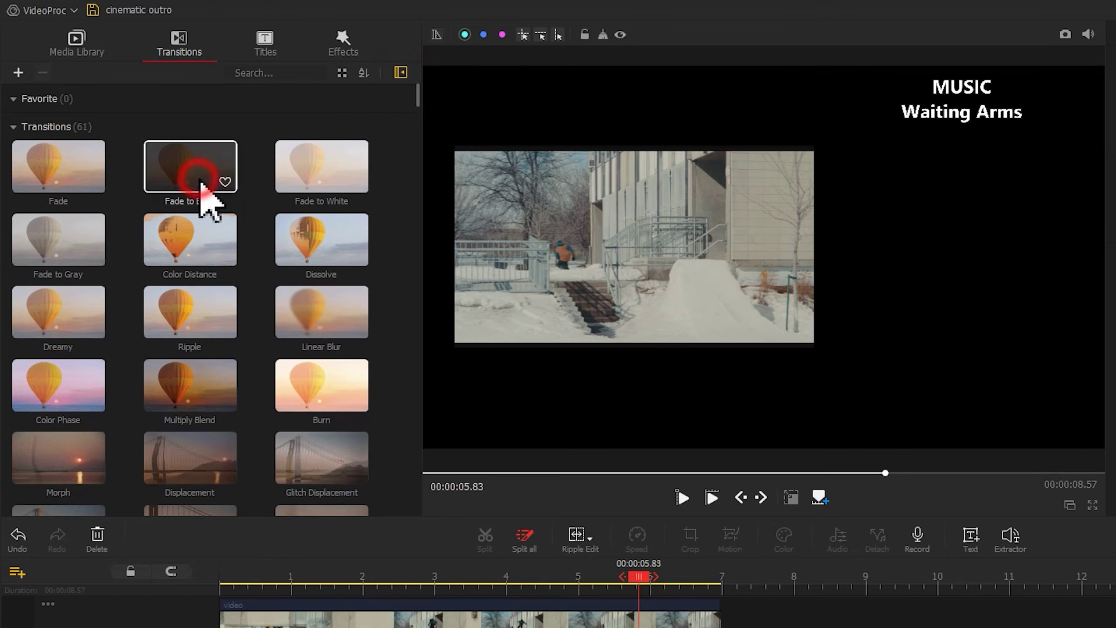
drag(201, 186, 657, 627)
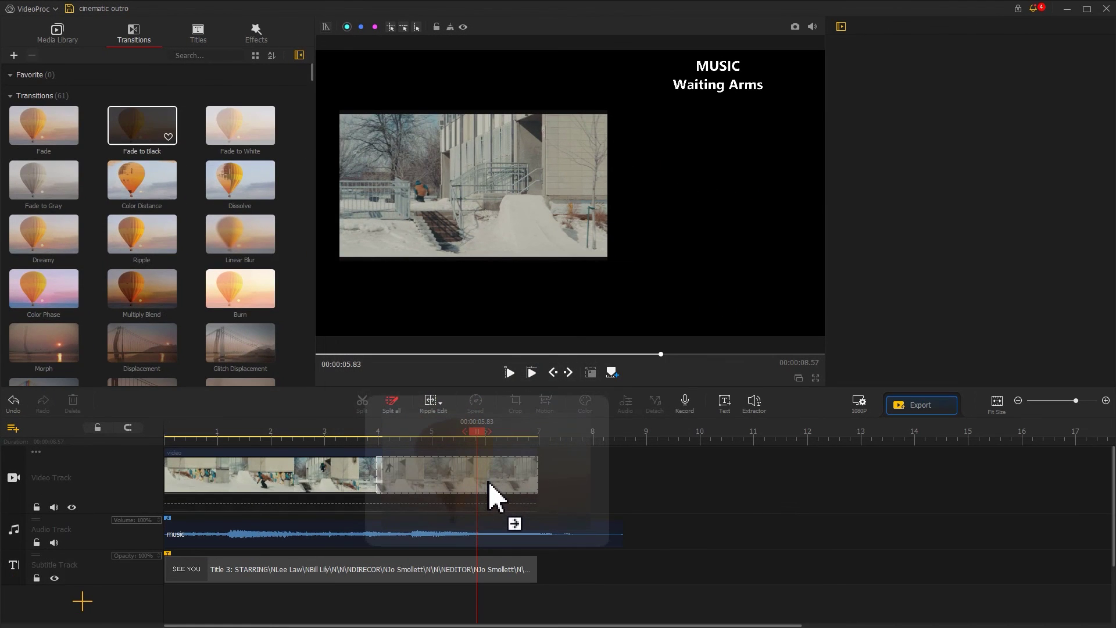
drag(489, 482, 488, 482)
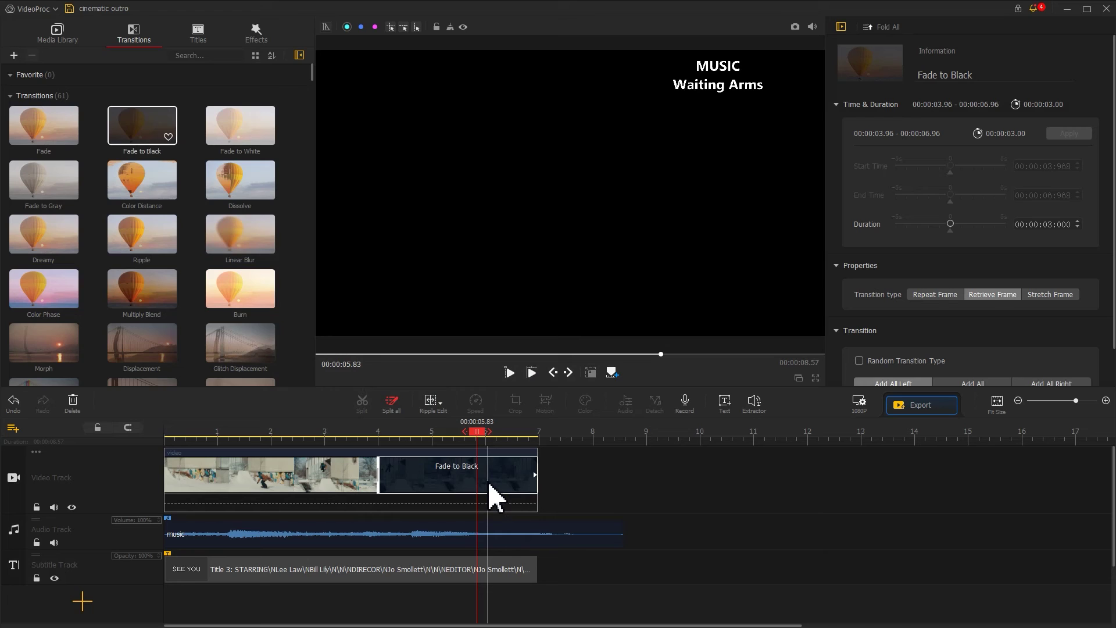